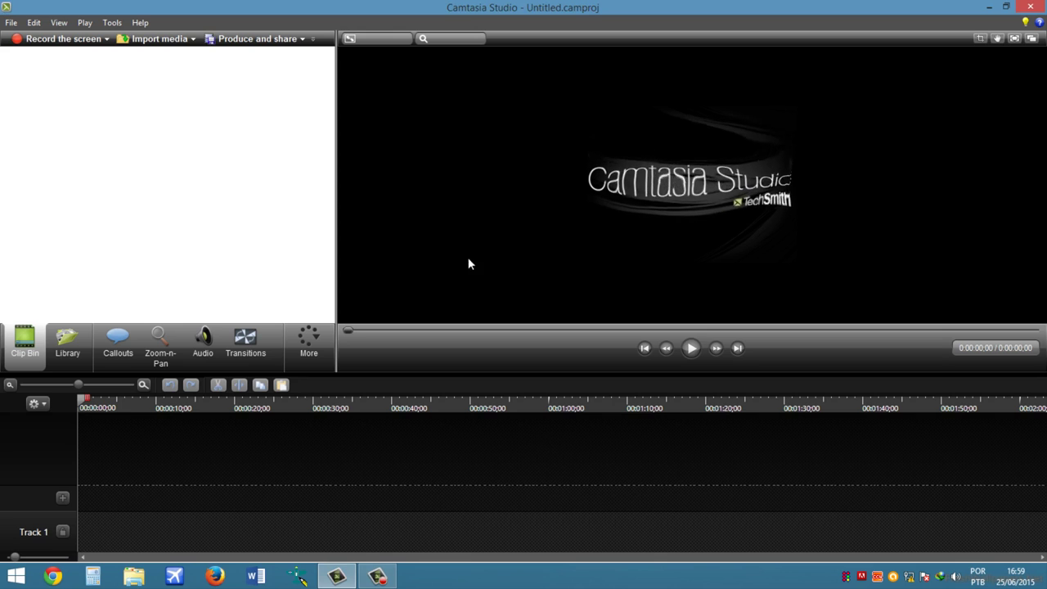
Try Produce and share on the empty project and dismiss the no-media warning
left_click(257, 39)
left_click(632, 330)
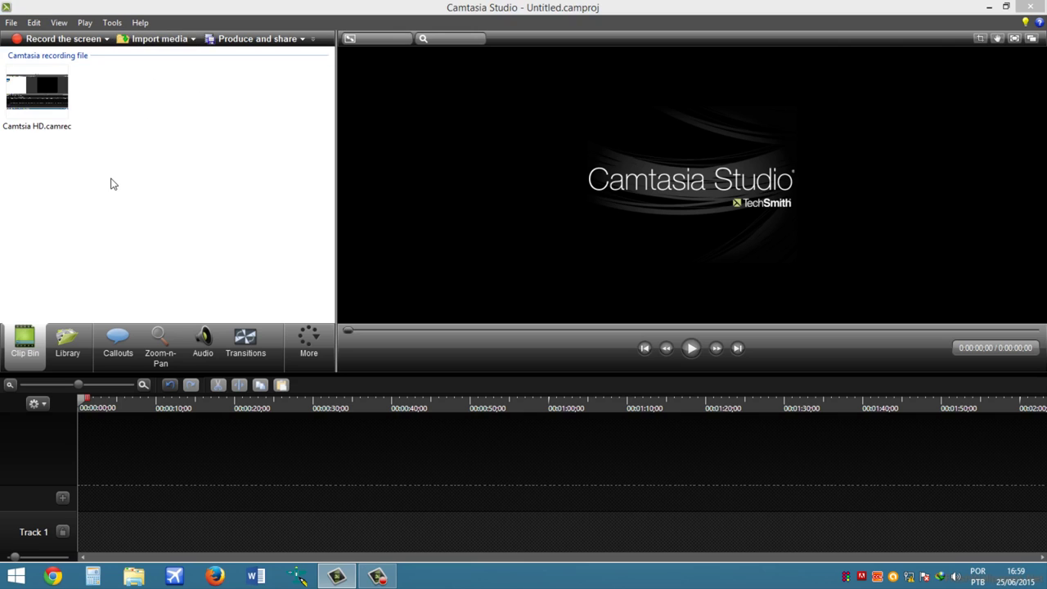
Drag the Camtasia HD recording from the clip bin onto the timeline
mouse_move(29, 76)
left_mouse_down()
mouse_move(107, 523)
mouse_move(129, 512)
mouse_move(112, 530)
left_mouse_up()
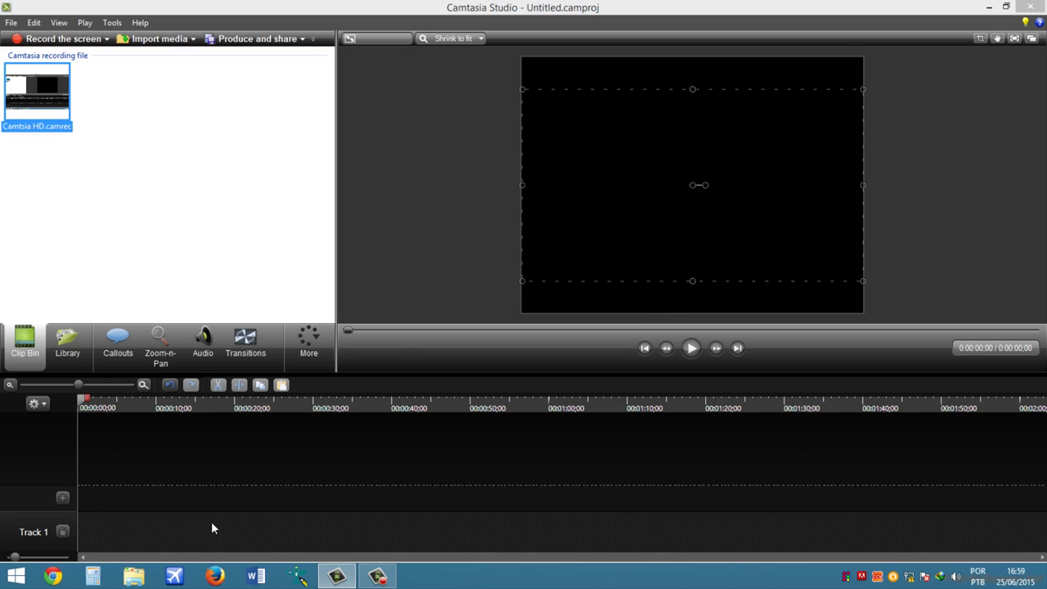
left_click_drag(523, 211, 759, 149)
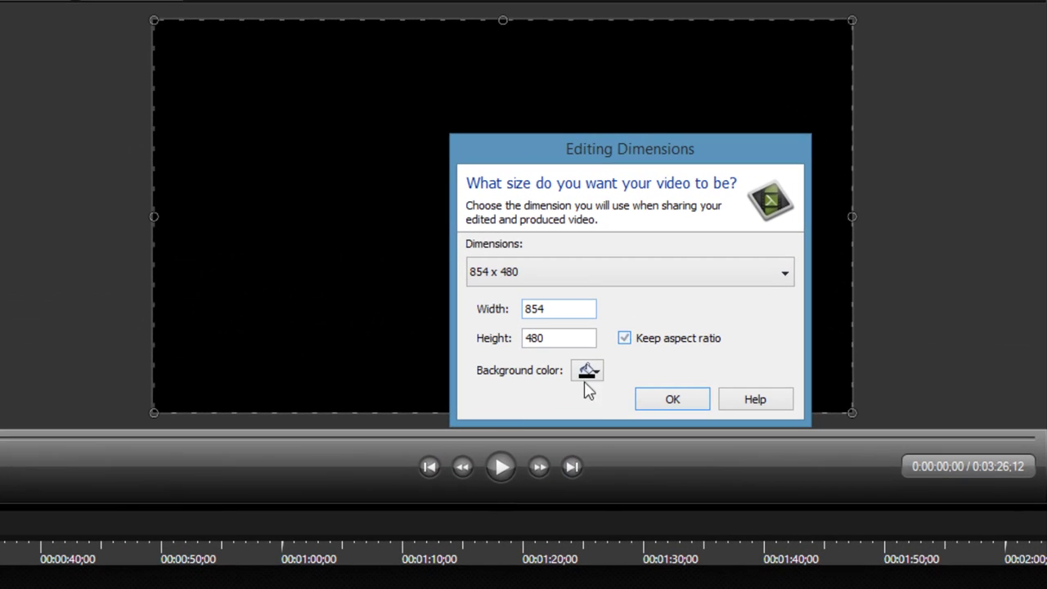
Set editing dimensions to 1920 x 1080, with Keep aspect ratio rechecked afterwards
left_click(624, 338)
left_click_drag(546, 308, 427, 300)
type("1920")
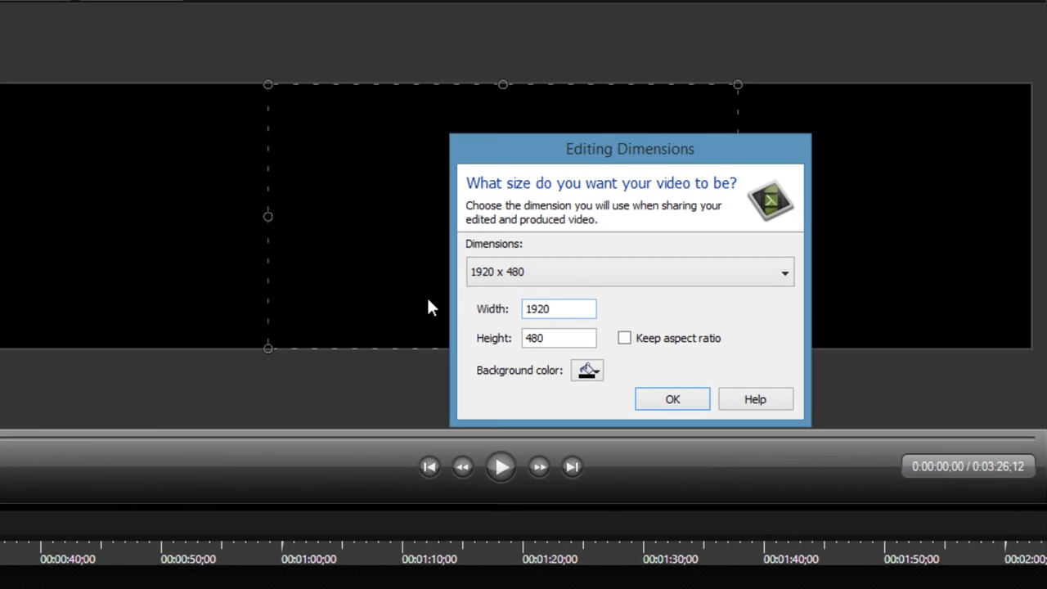
key("Tab")
type("10")
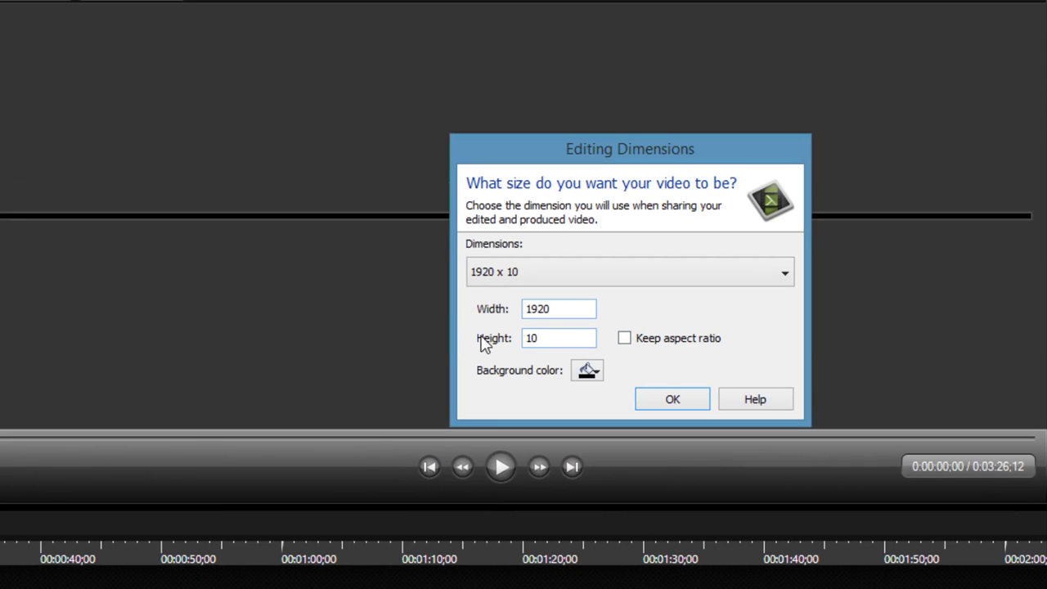
type("80")
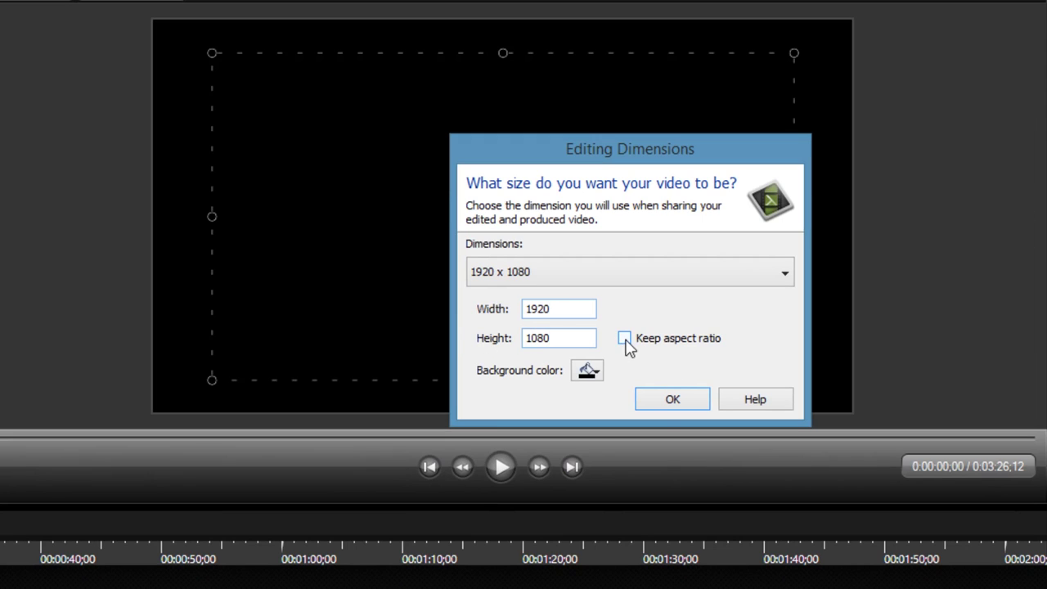
left_click(624, 338)
left_click(641, 403)
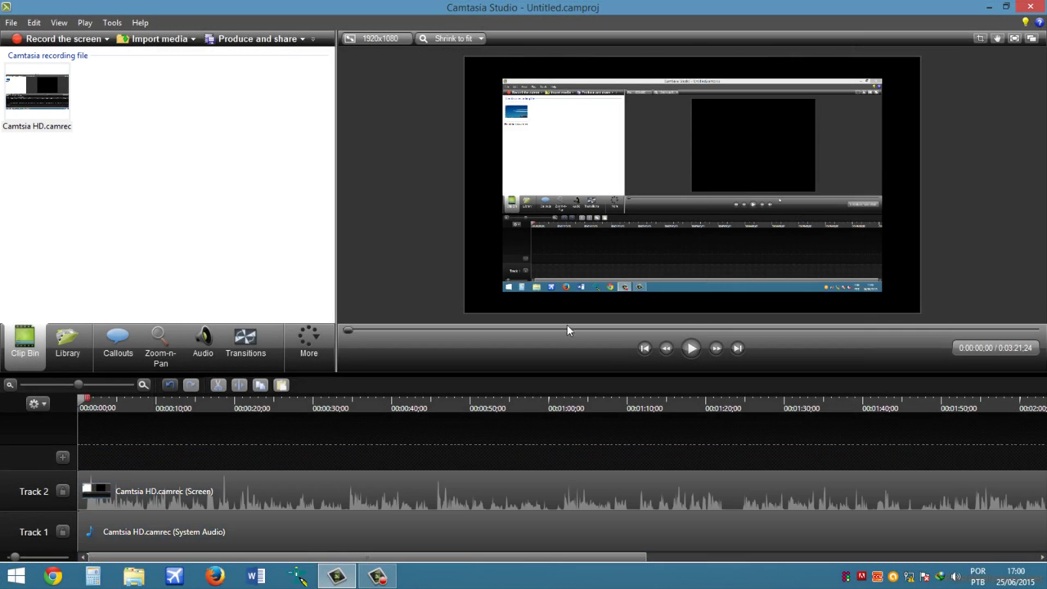
Enlarge the Track 2 screen clip to fill the canvas and centre it
left_click(613, 262)
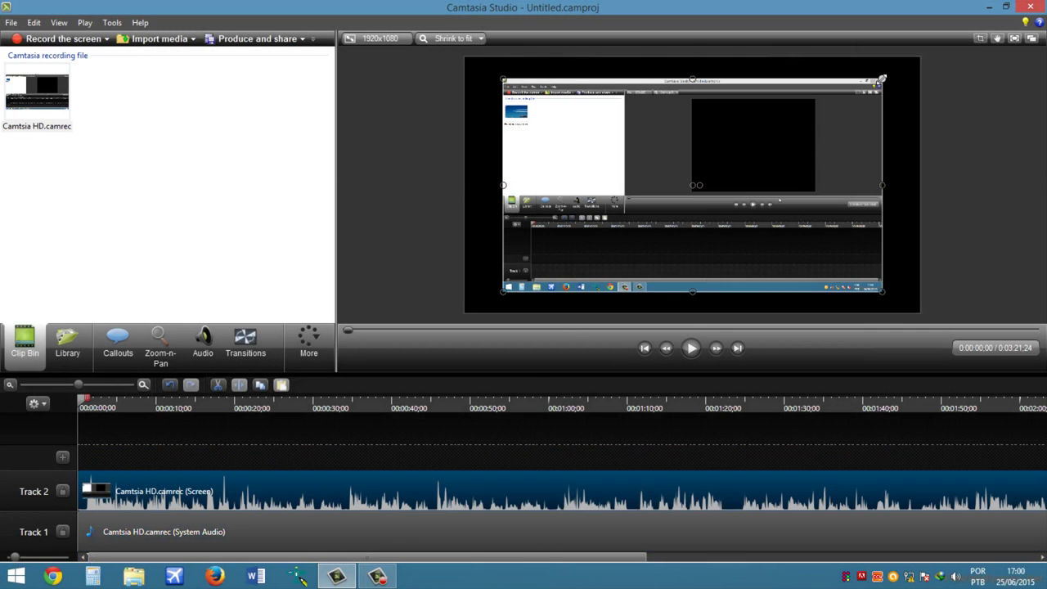
left_click_drag(881, 80, 920, 57)
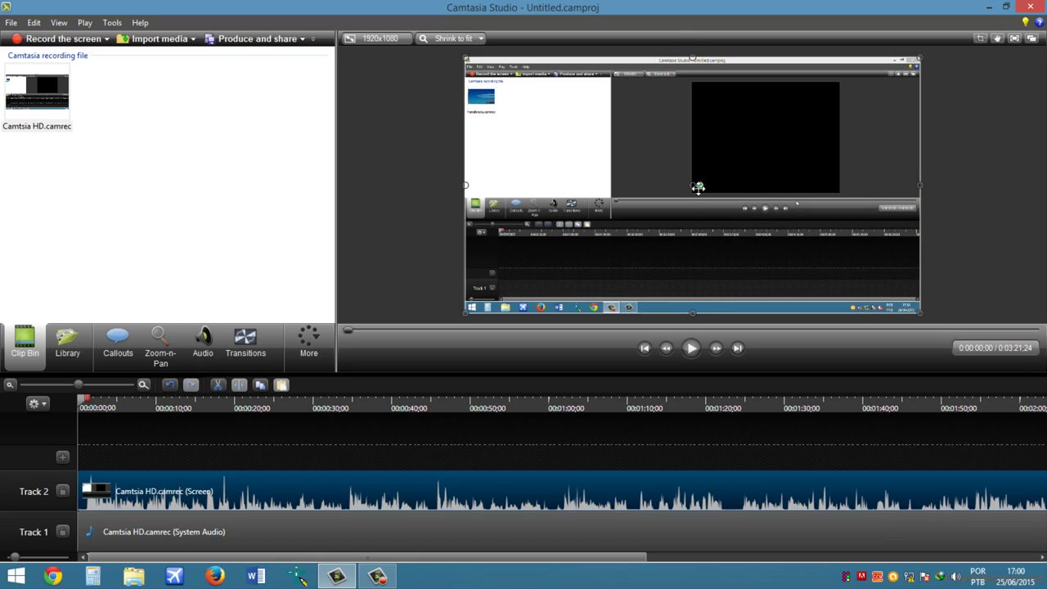
left_click_drag(691, 194, 692, 195)
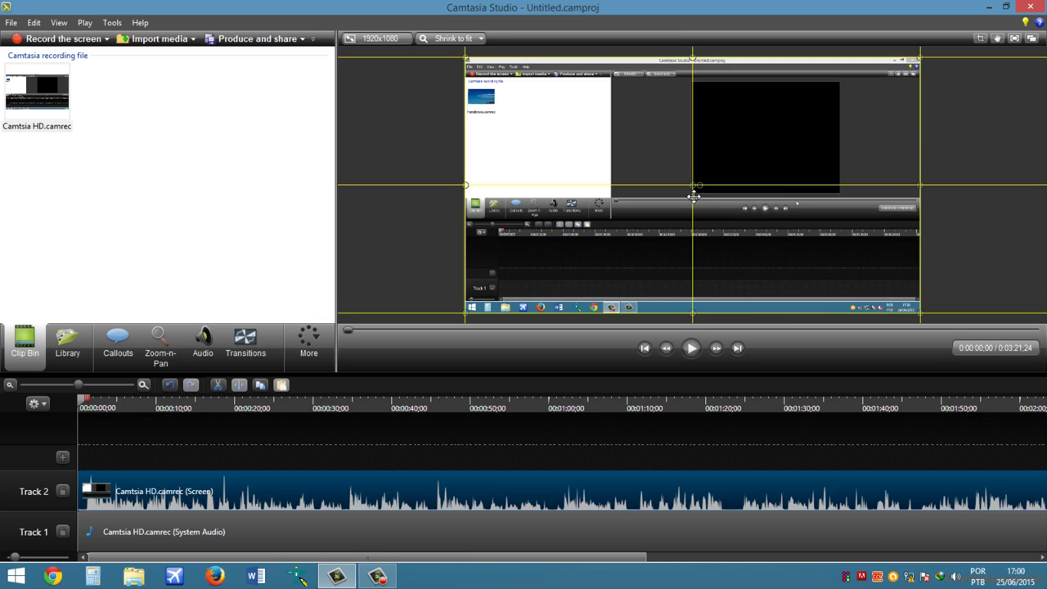
left_click_drag(692, 196, 693, 197)
left_click(602, 459)
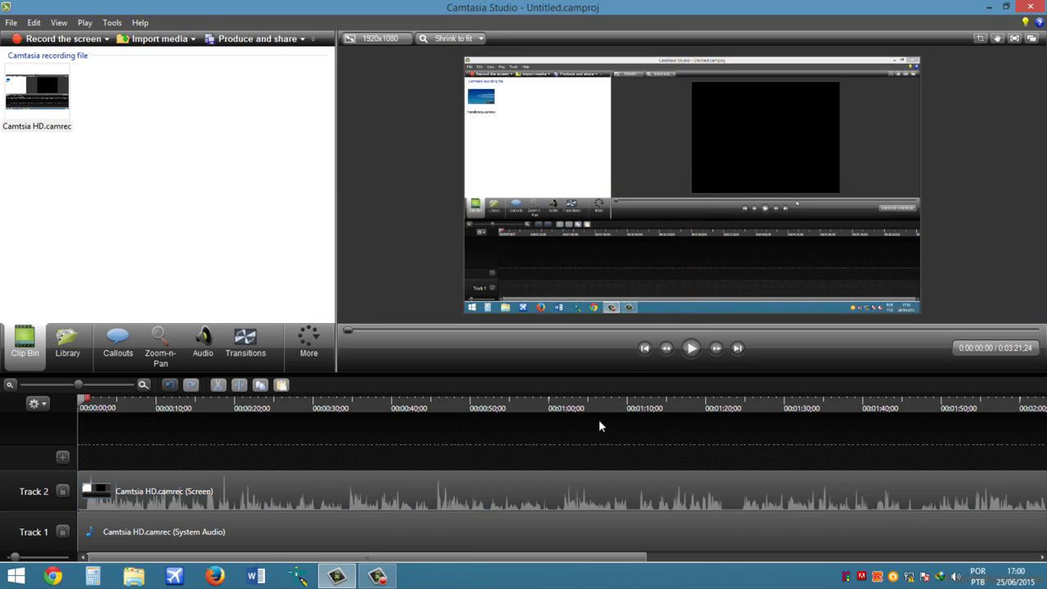
Delete the System Audio clip and move the screen clip down to Track 1
left_click(306, 537)
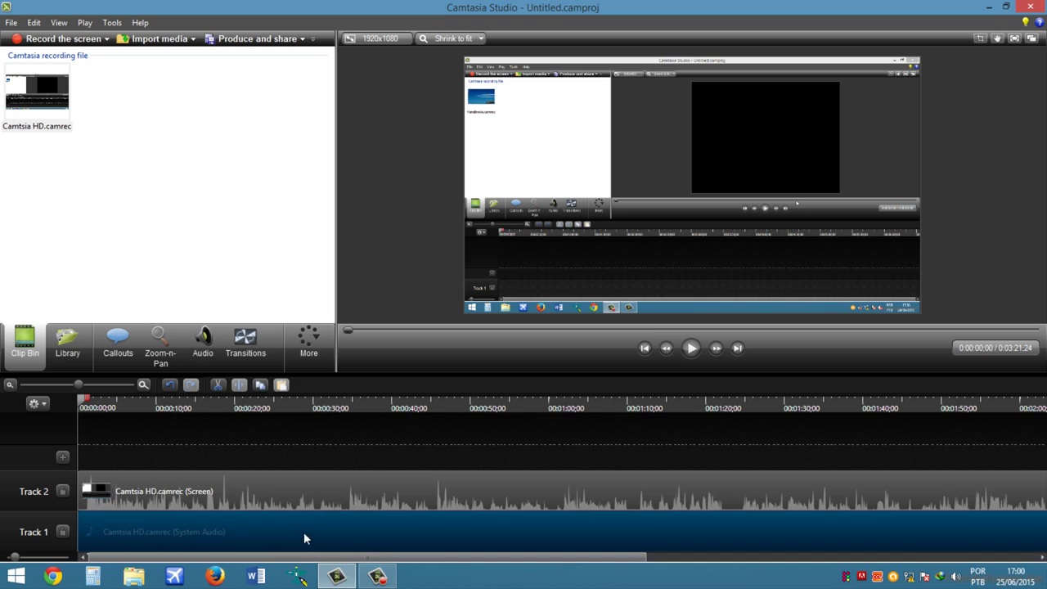
key("Delete")
left_click_drag(303, 507, 303, 548)
left_click(306, 488)
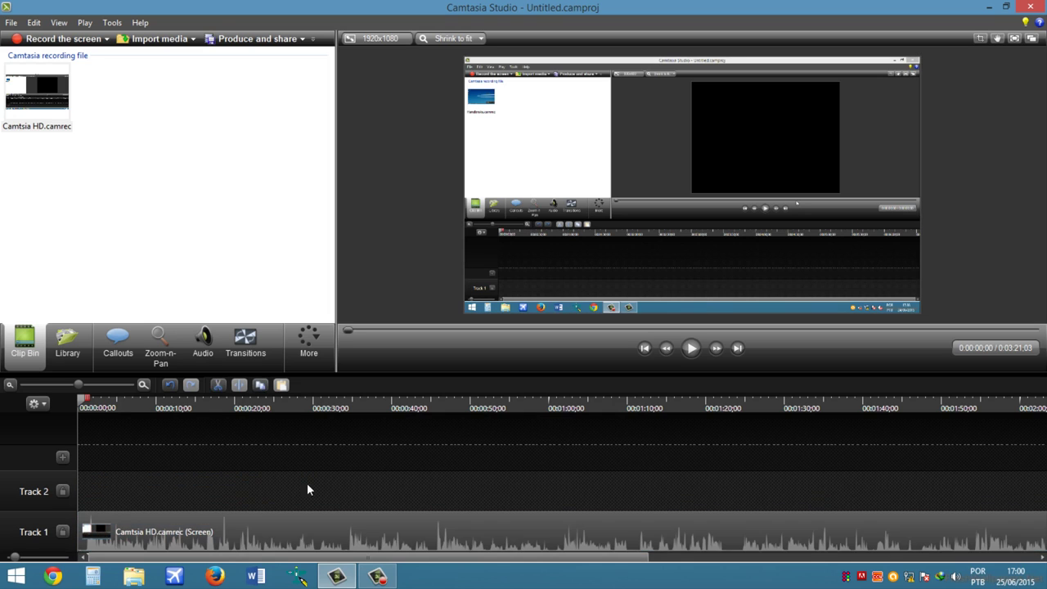
Open production preset management from the Produce wizard and start a new preset
left_click(238, 41)
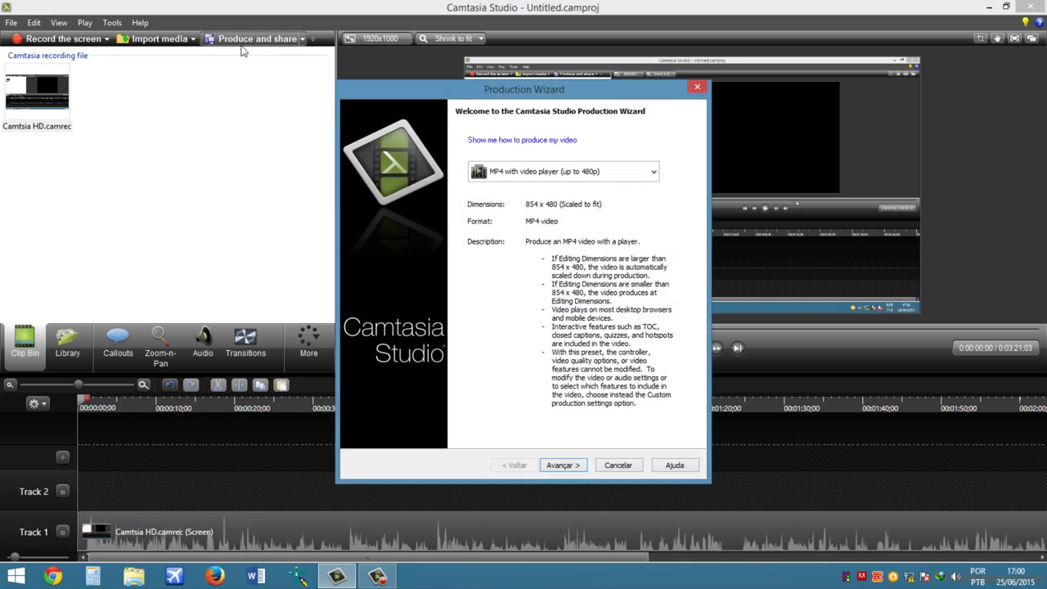
left_click(594, 172)
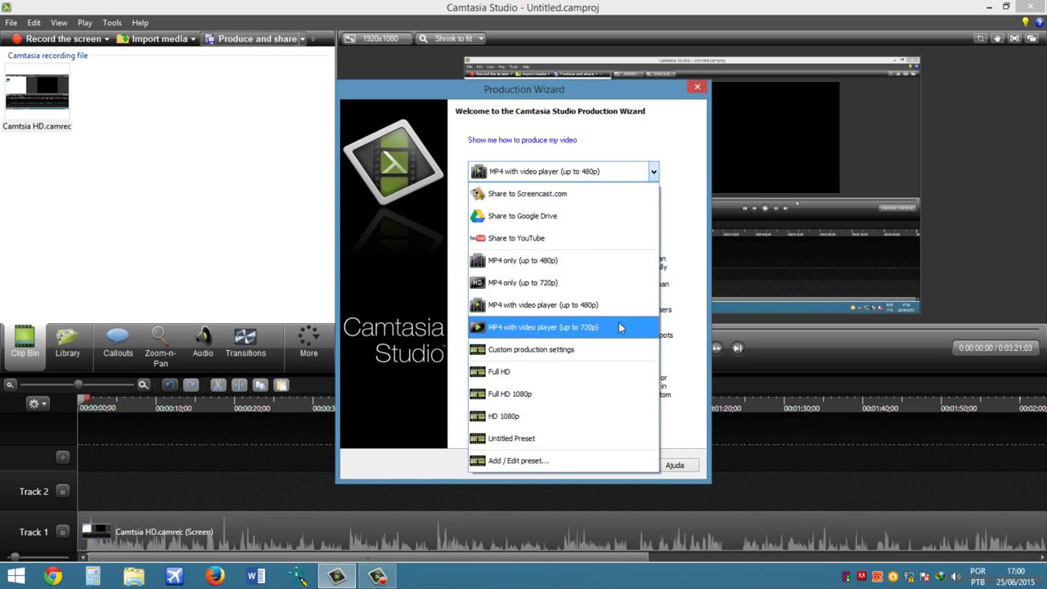
left_click(531, 463)
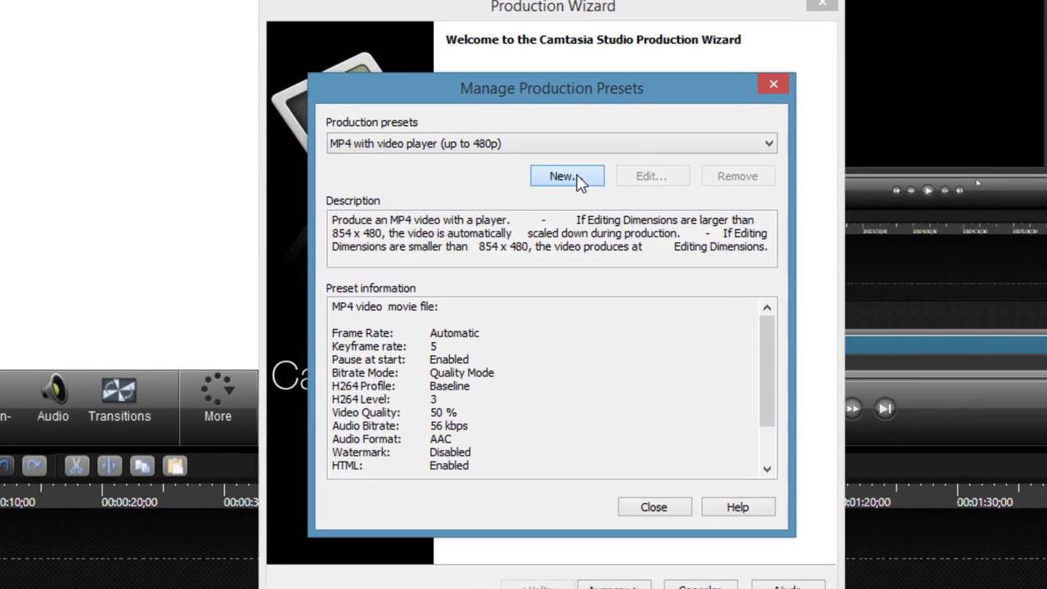
left_click(577, 178)
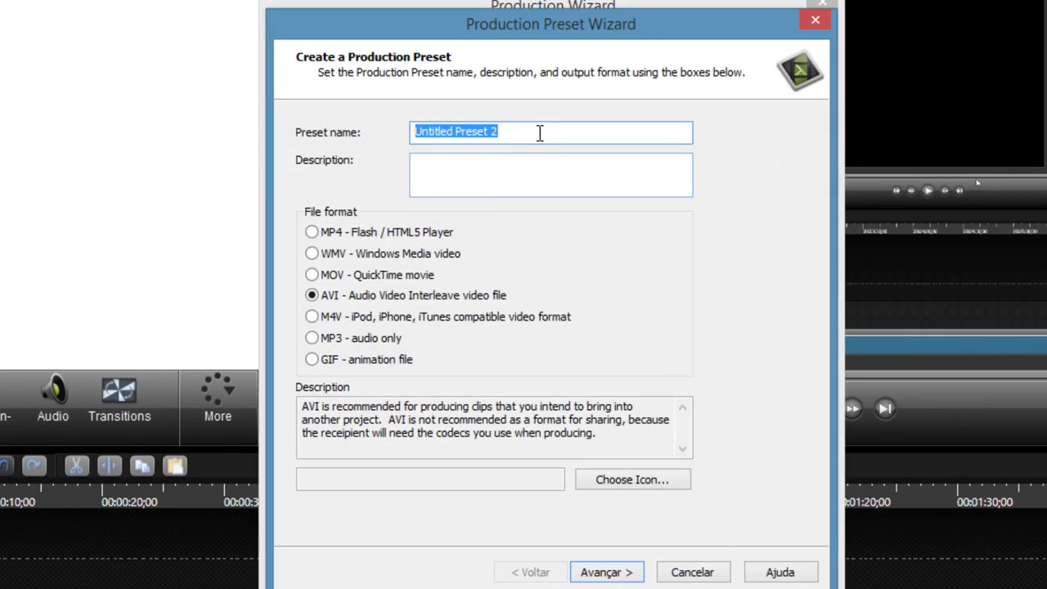
Name the preset 'HD 1080p FULL', choose MP4 - Flash / HTML5 Player, and continue
type("HD")
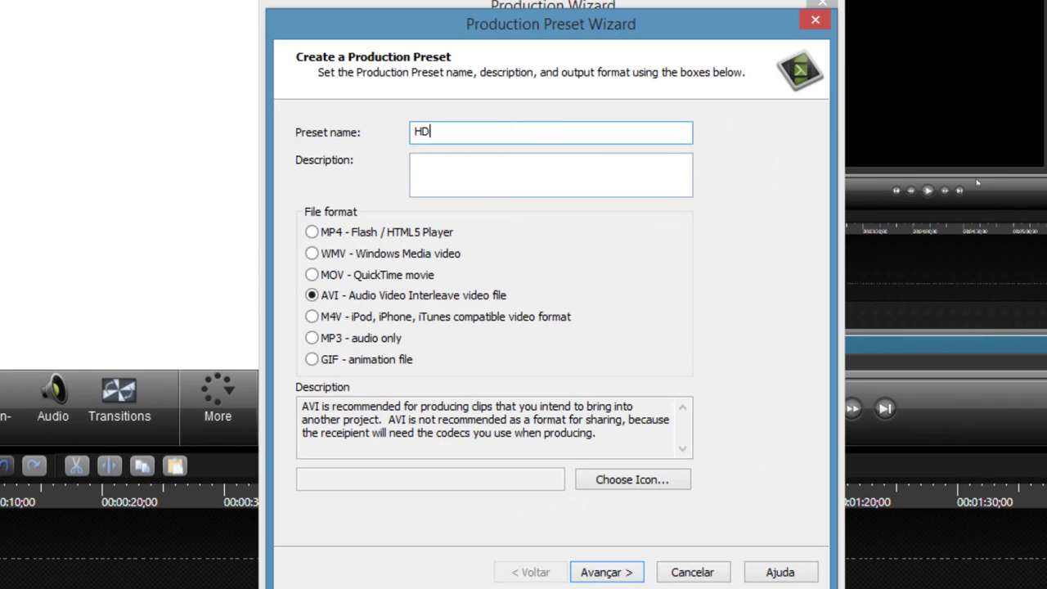
type(" 1080p FULL")
left_click(344, 233)
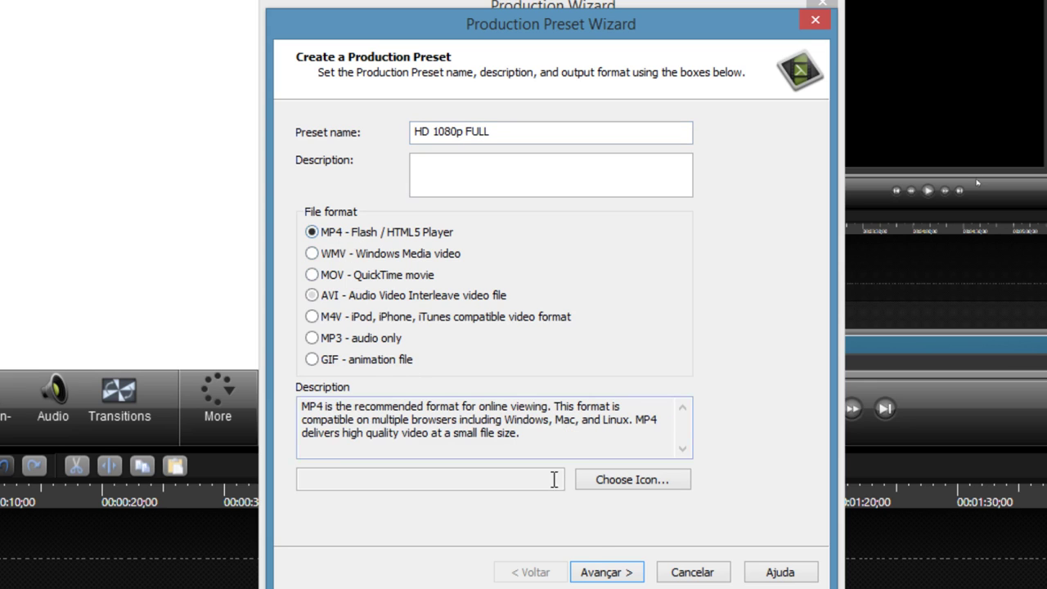
left_click(659, 492)
key("Escape")
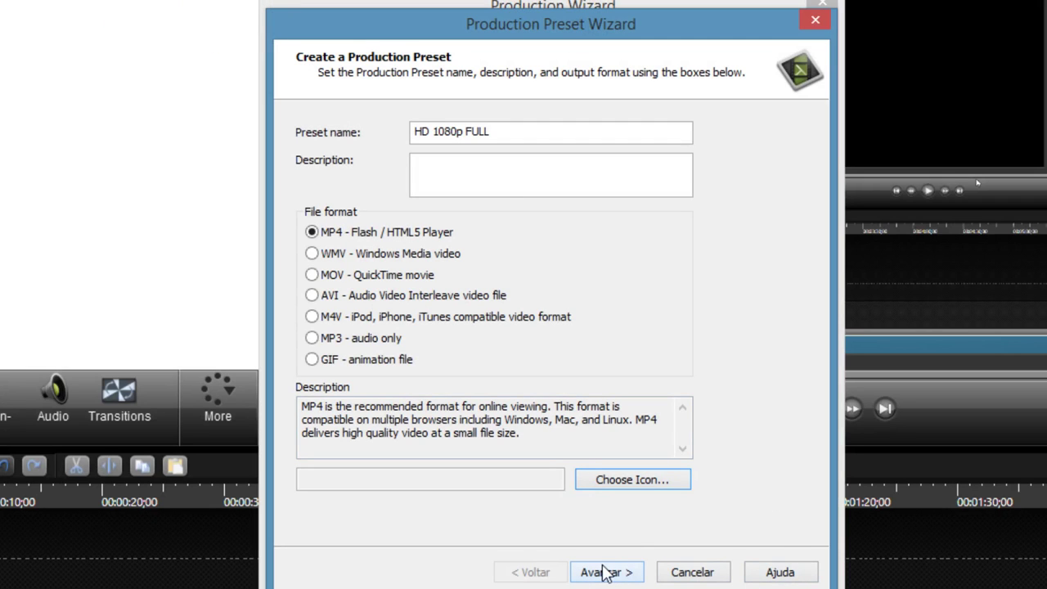
left_click(508, 178)
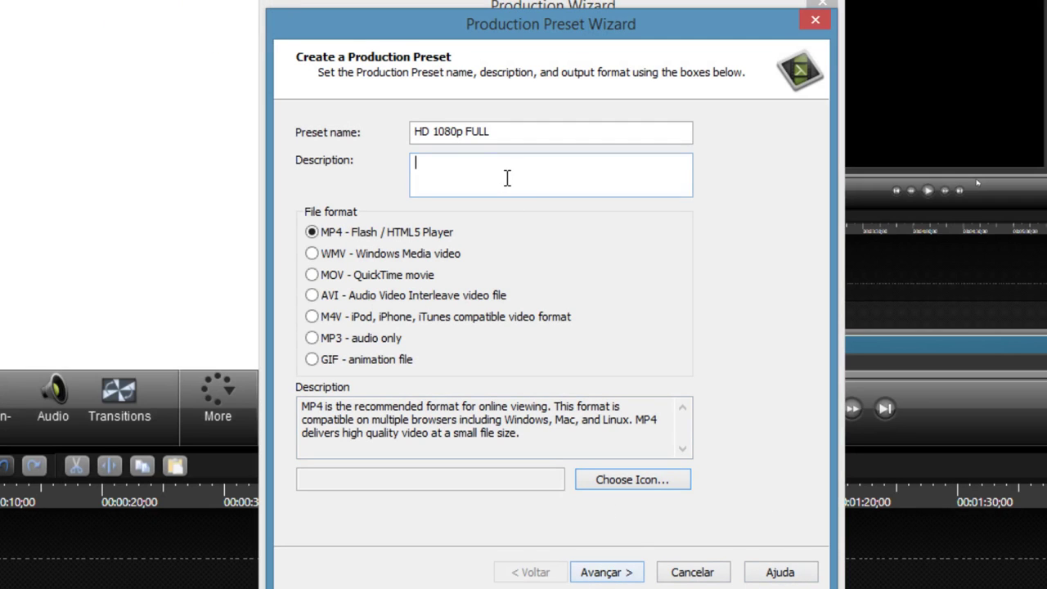
left_click(620, 576)
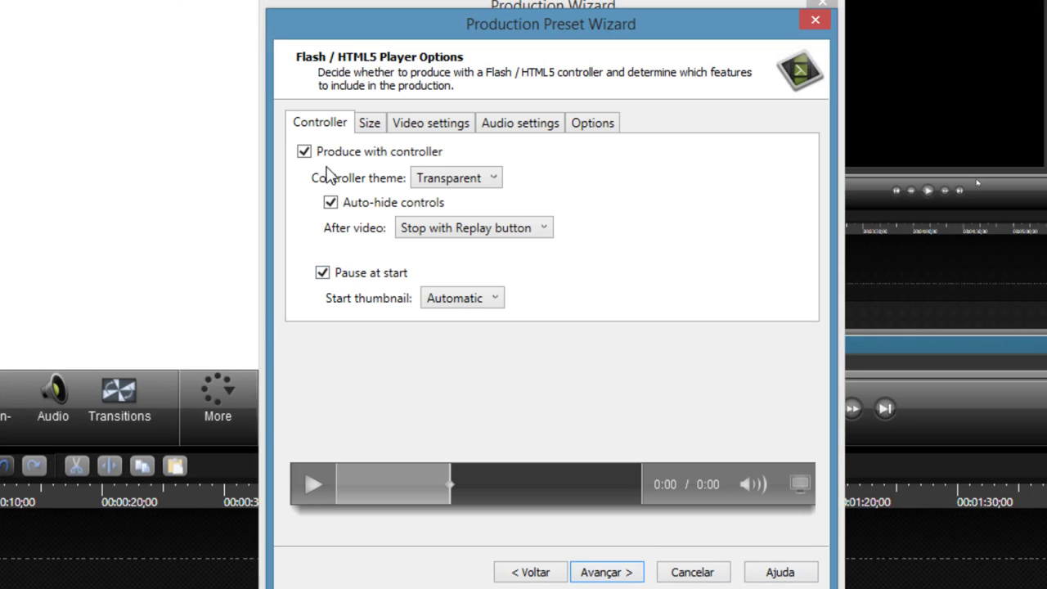
Turn off the player controller and set a custom 1920 x 1080 output size
left_click(304, 152)
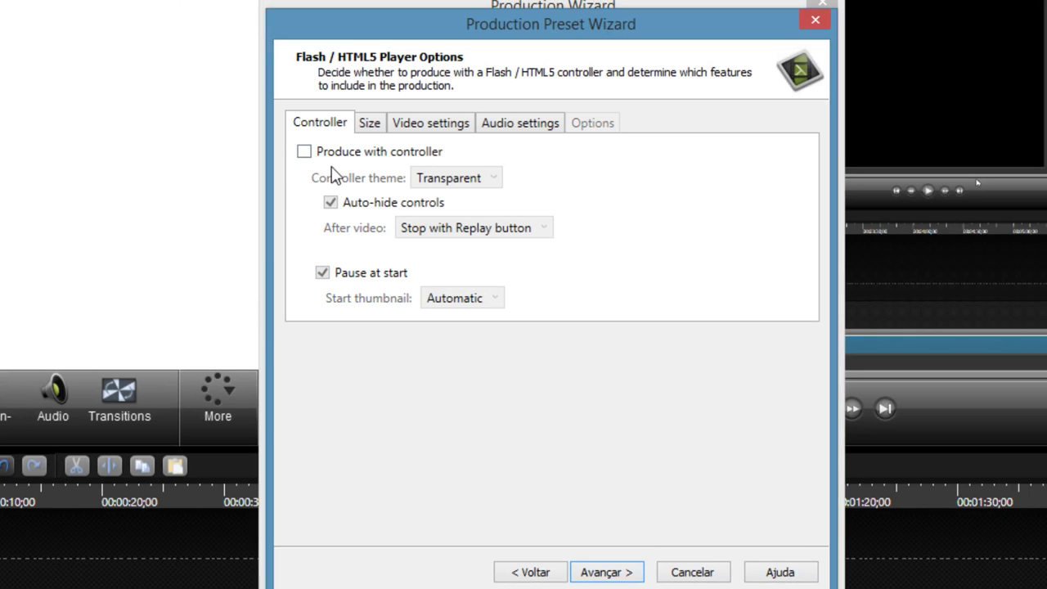
left_click(369, 123)
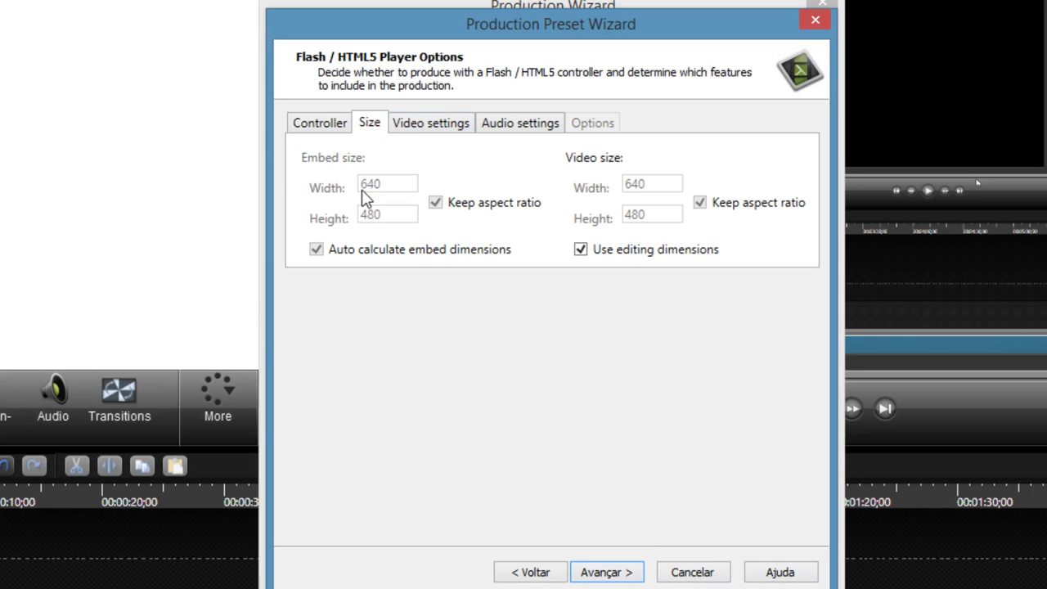
left_click(590, 251)
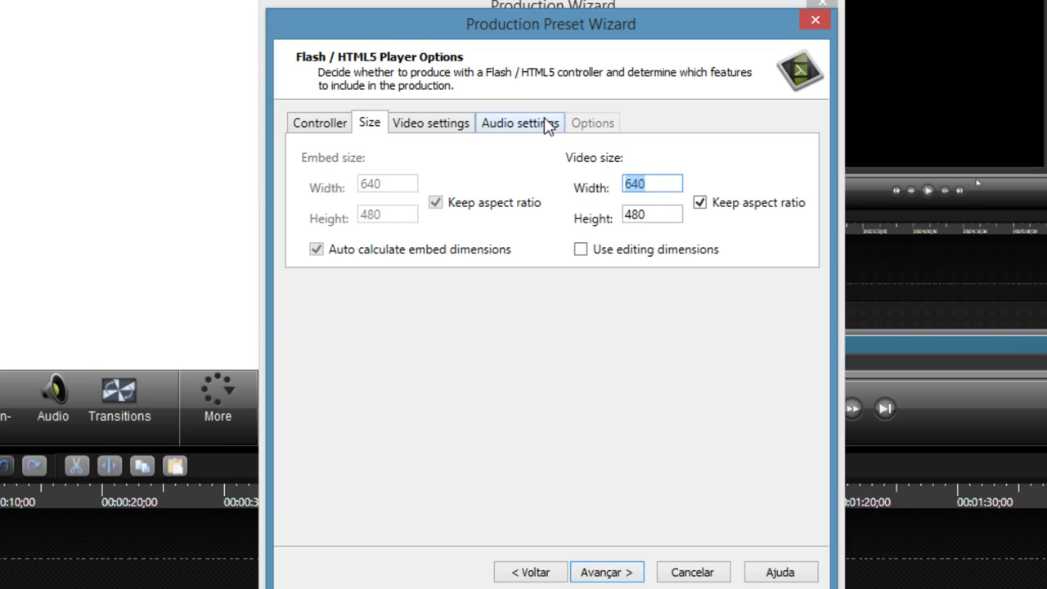
type("1920")
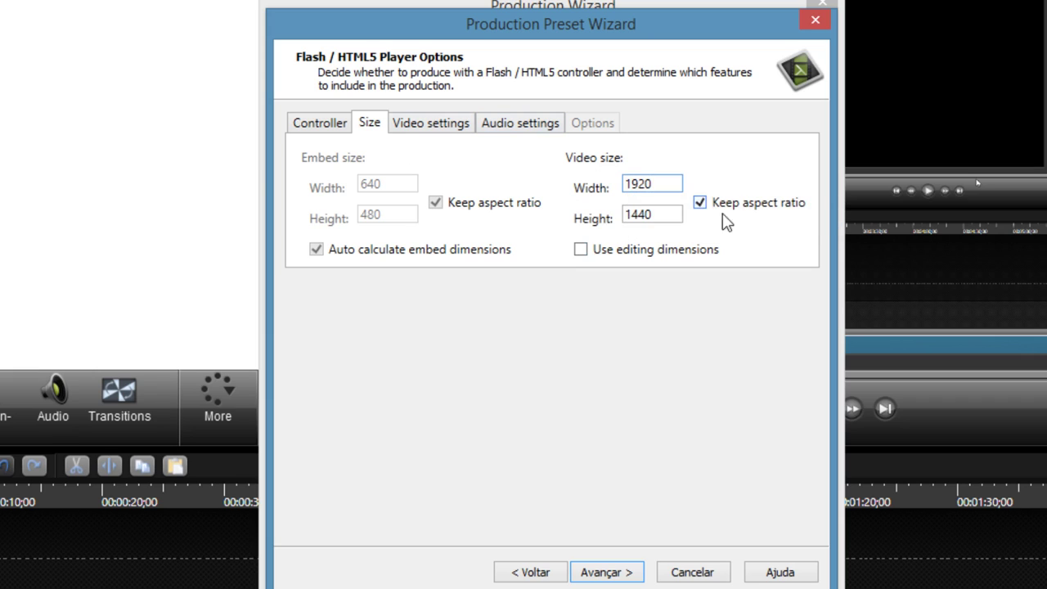
left_click(701, 203)
left_click_drag(668, 216, 618, 223)
type("18")
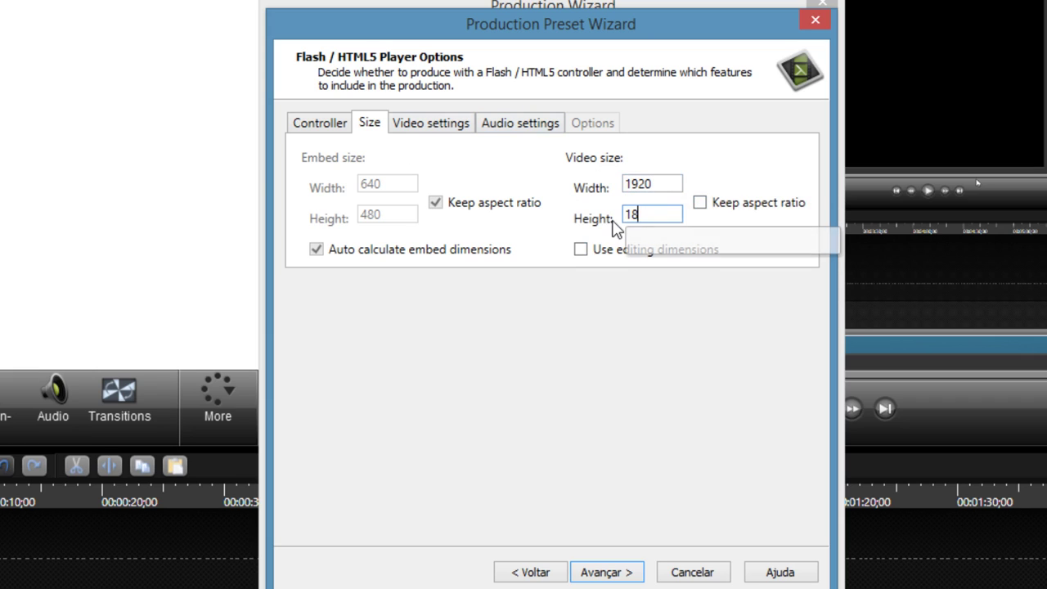
type("00")
key("BackSpace")
key("BackSpace")
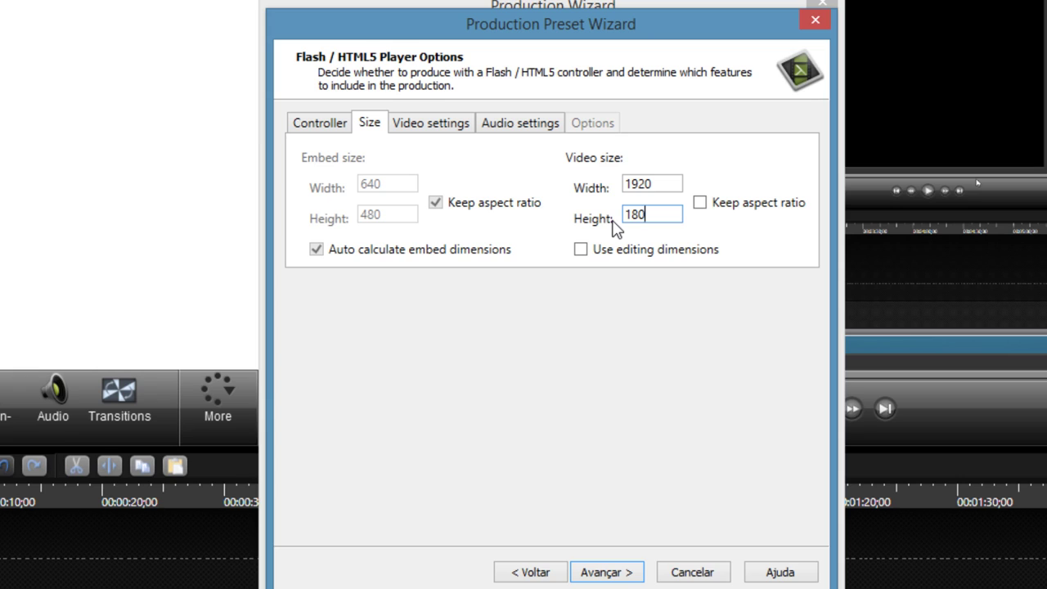
type("80")
left_click(700, 204)
Set the video frame rate to 30 and encoding quality to 100%
left_click(427, 137)
left_click(509, 168)
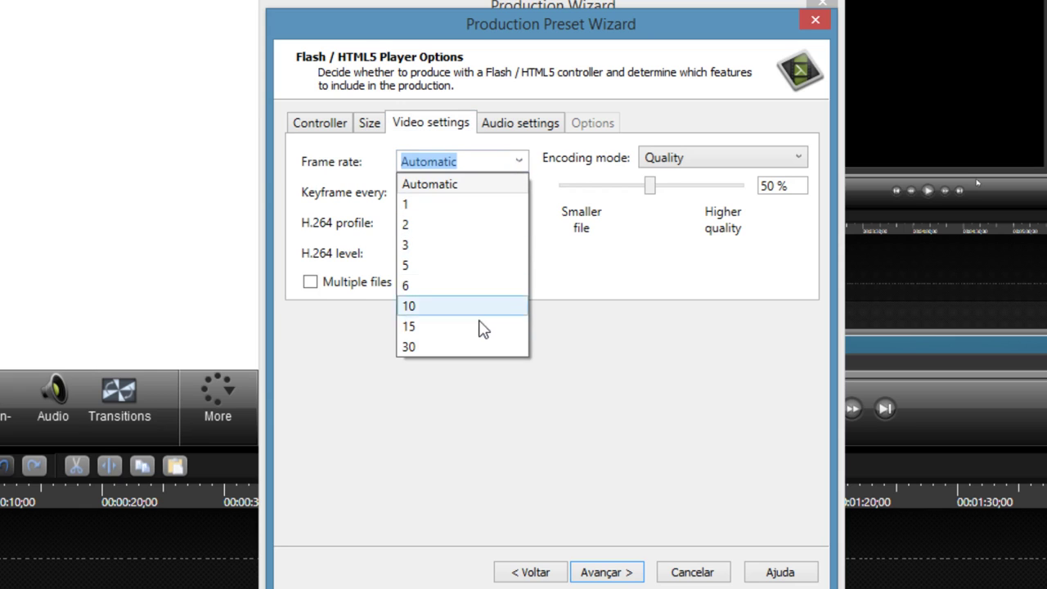
left_click(467, 349)
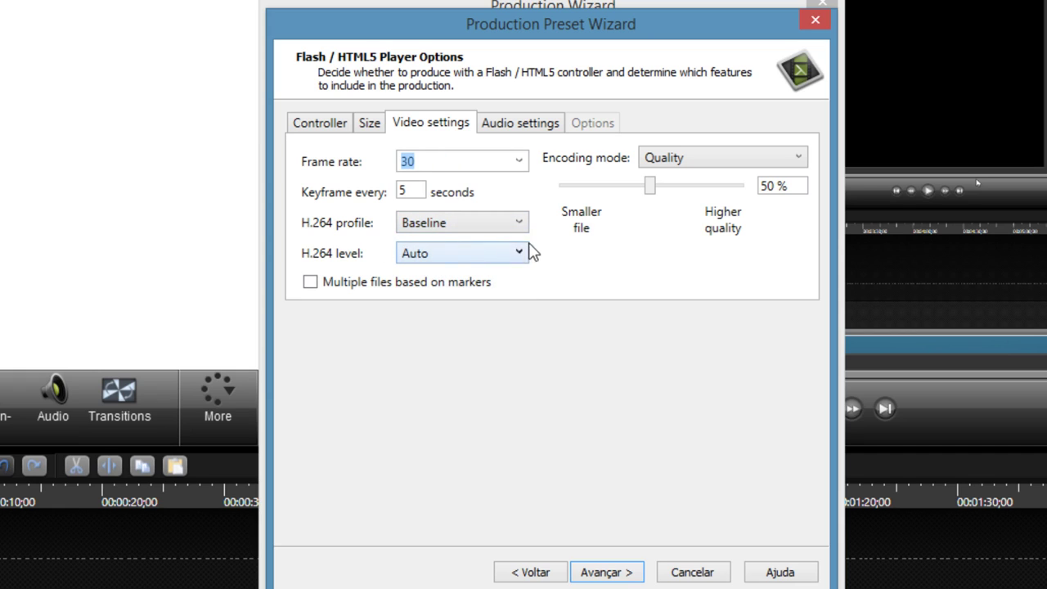
left_click(682, 197)
left_click_drag(679, 194, 771, 210)
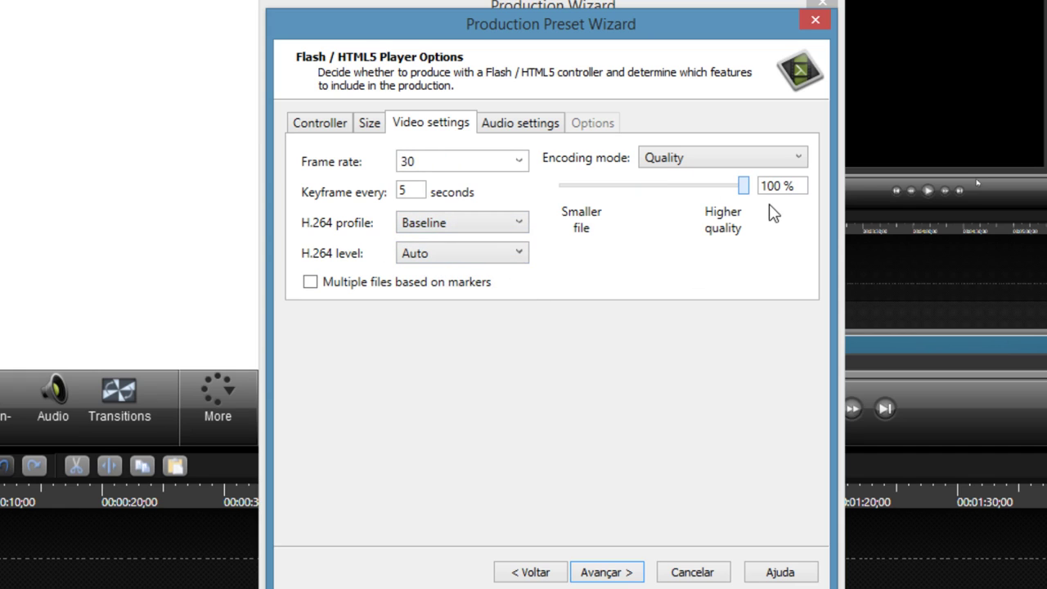
Set the audio bit rate to 1024 kbps
left_click(515, 138)
left_click(438, 187)
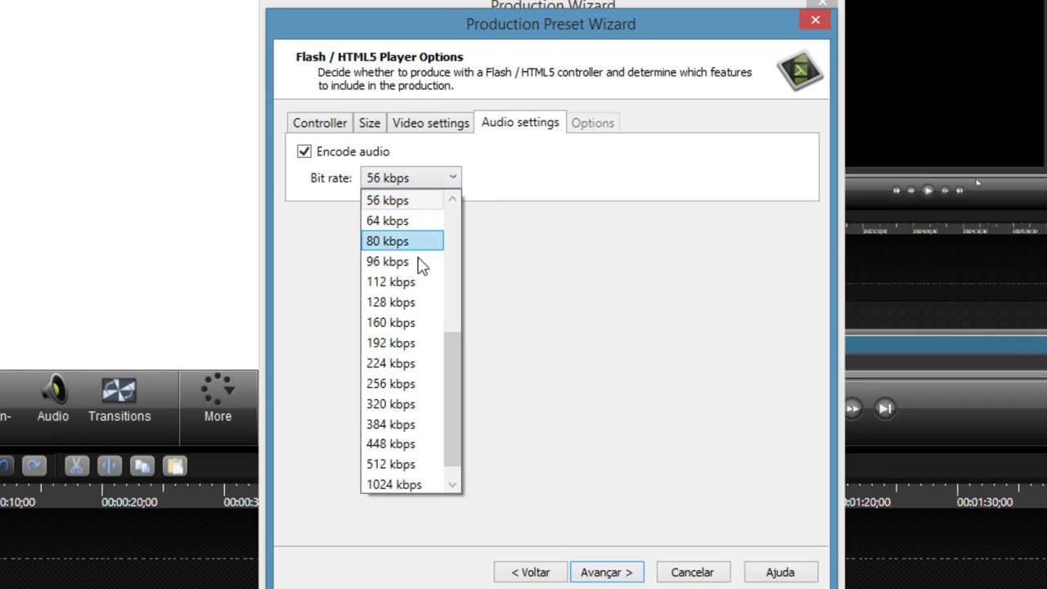
scroll(446, 408, "down", 1)
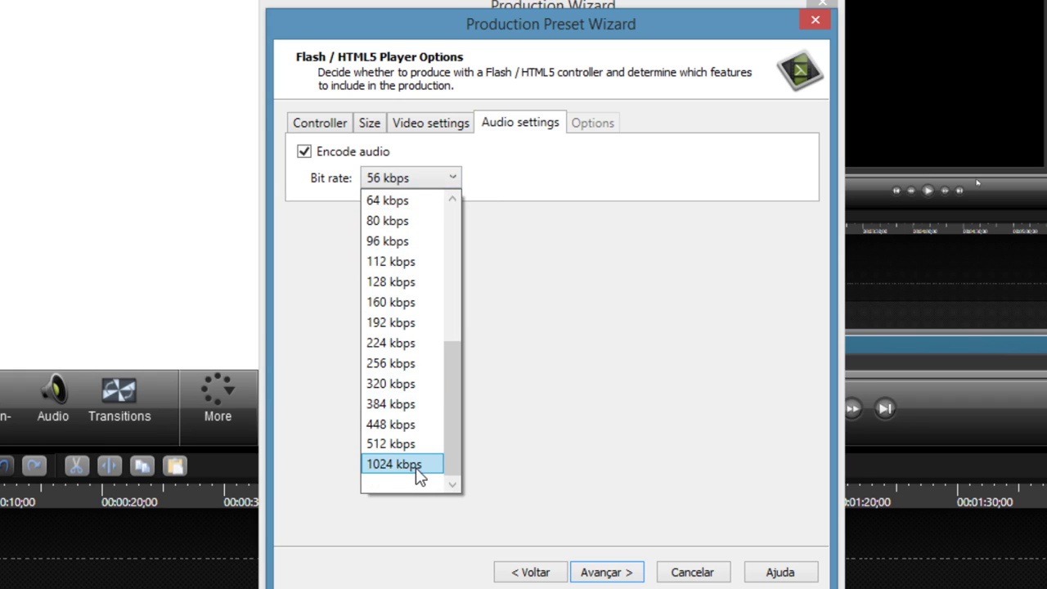
left_click(418, 472)
Try a bottom-right watermark, then disable the watermark and finish the preset
left_click(606, 572)
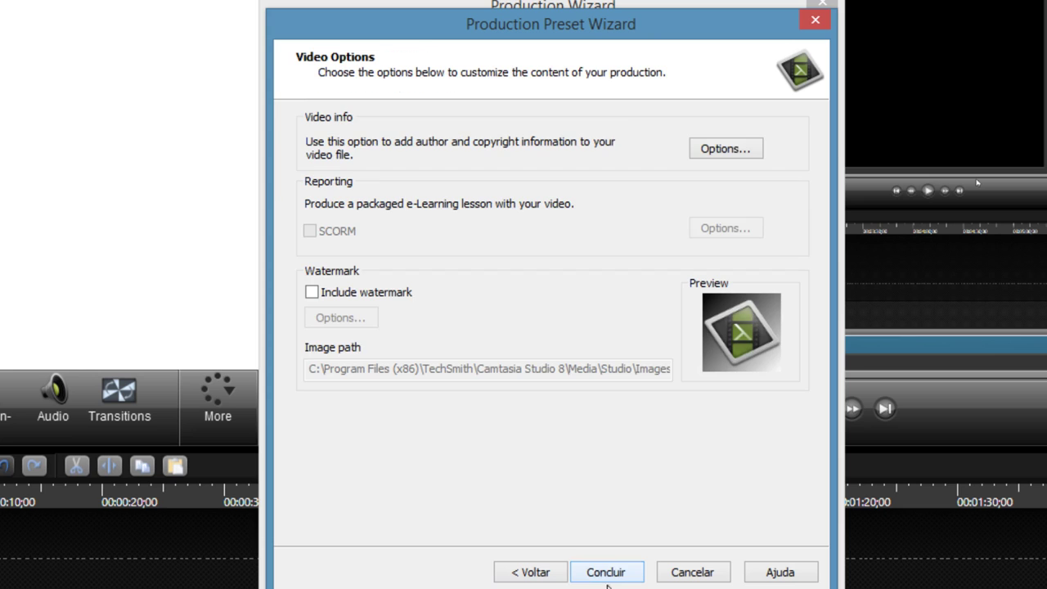
left_click(336, 296)
left_click(341, 318)
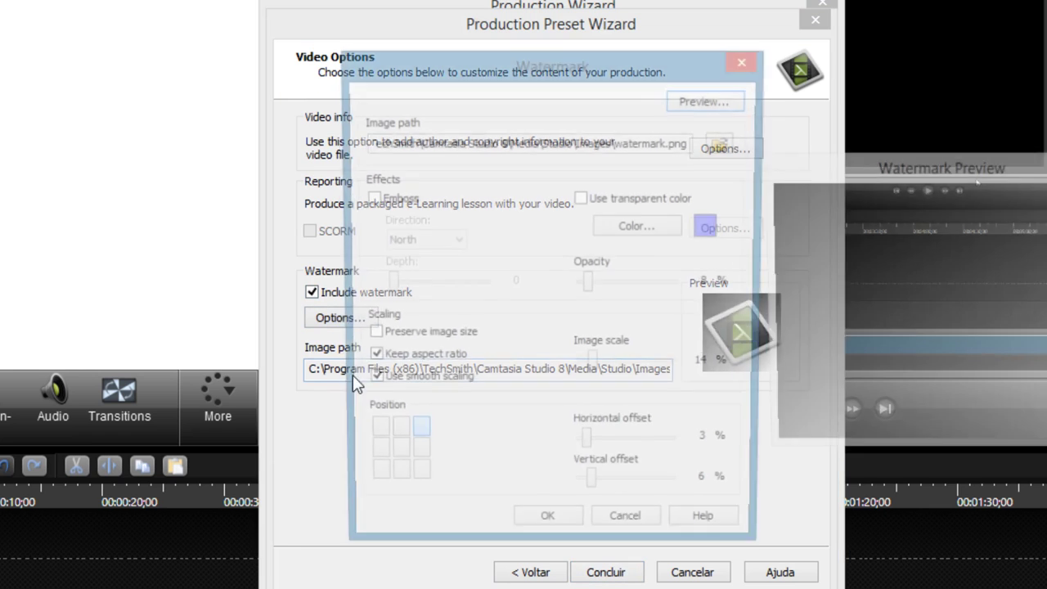
left_click(413, 484)
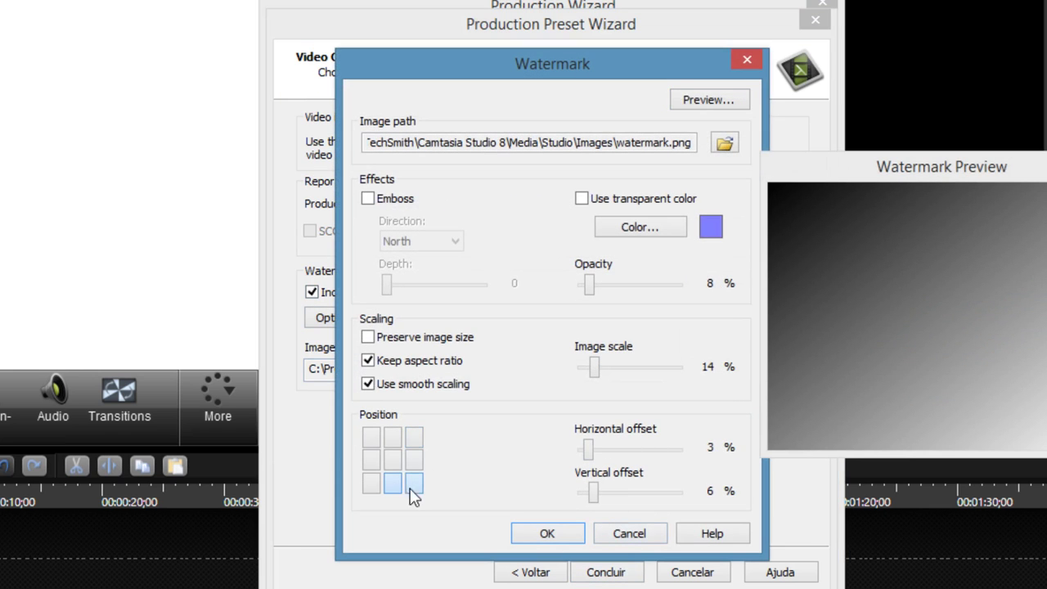
left_click(630, 534)
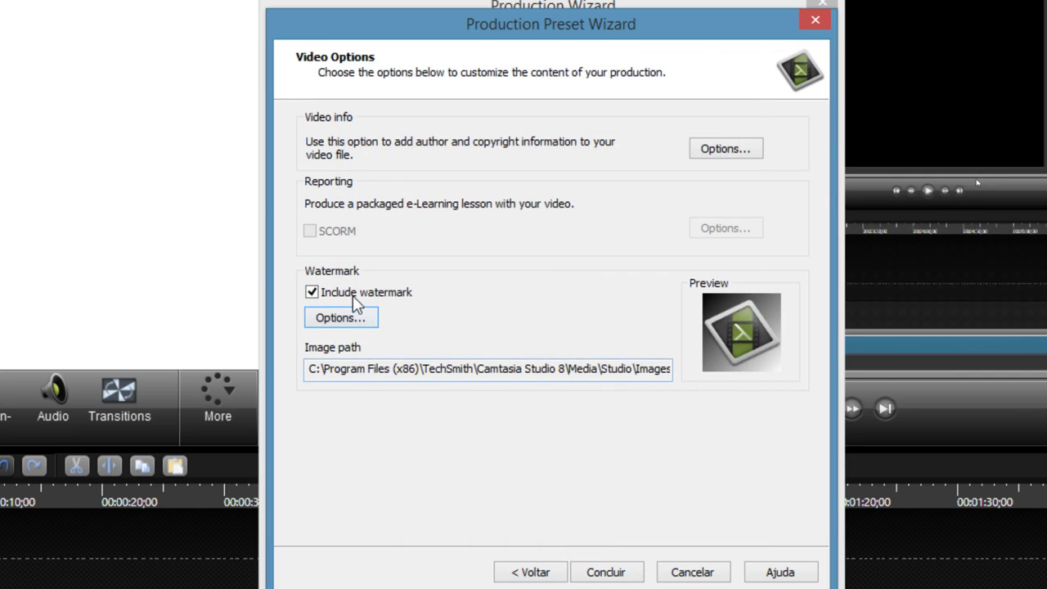
left_click(352, 297)
left_click(610, 572)
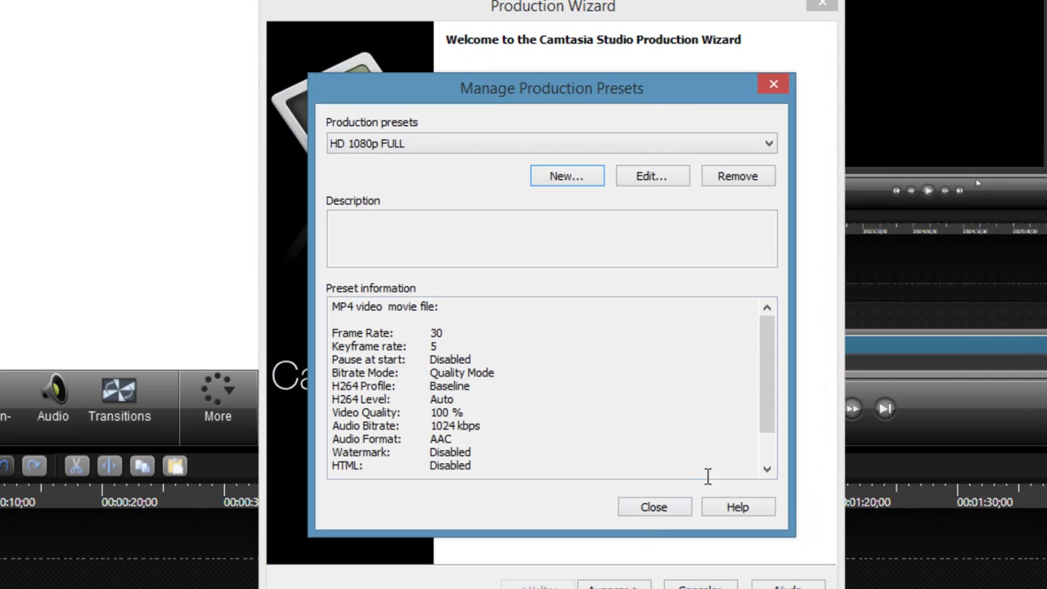
Close the preset manager and select the HD 1080p FULL production preset
left_click(654, 507)
left_click(751, 134)
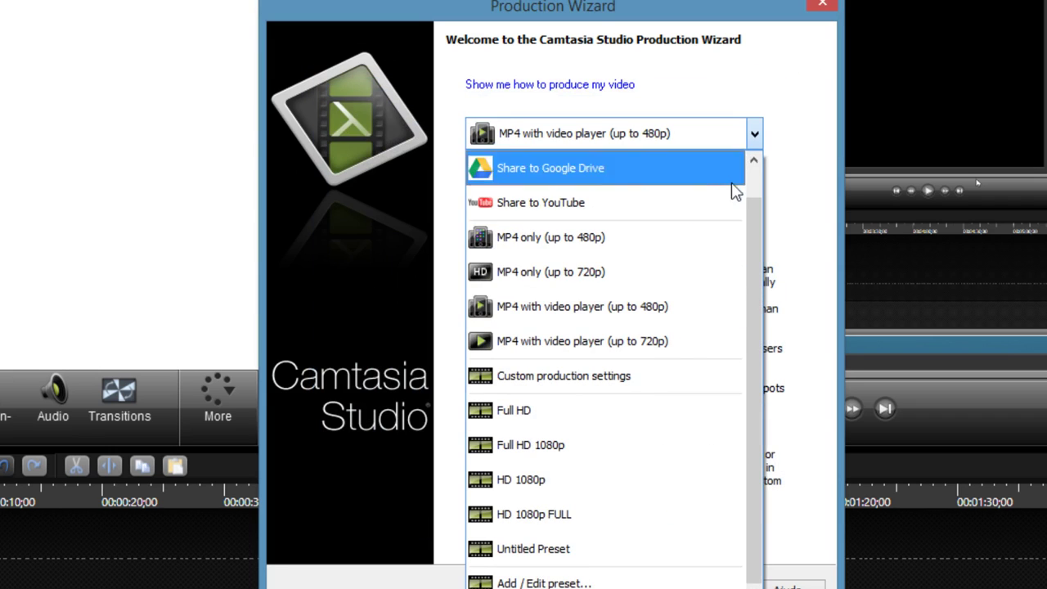
left_click(736, 134)
left_click(736, 134)
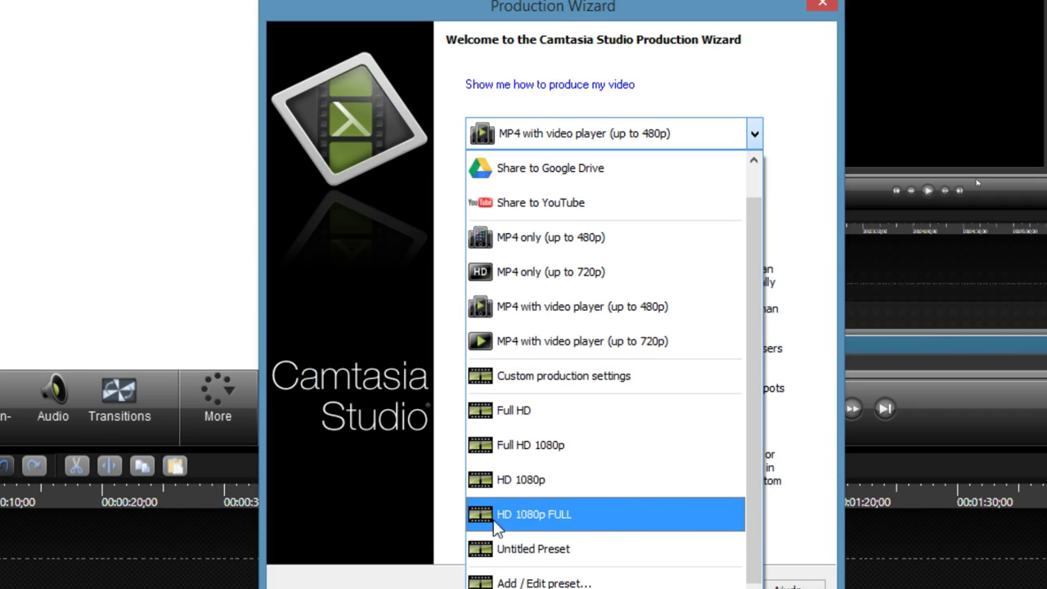
left_click(552, 523)
left_click(613, 582)
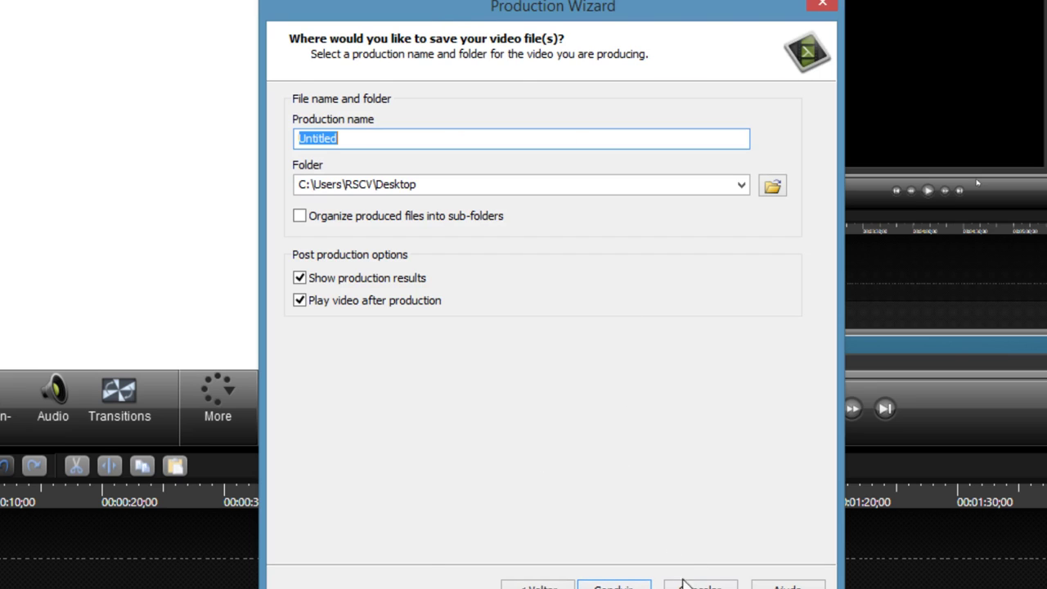
Reconfirm HD 1080p FULL, name the production Video1 on the Desktop, and start rendering
left_click(537, 586)
left_click(574, 133)
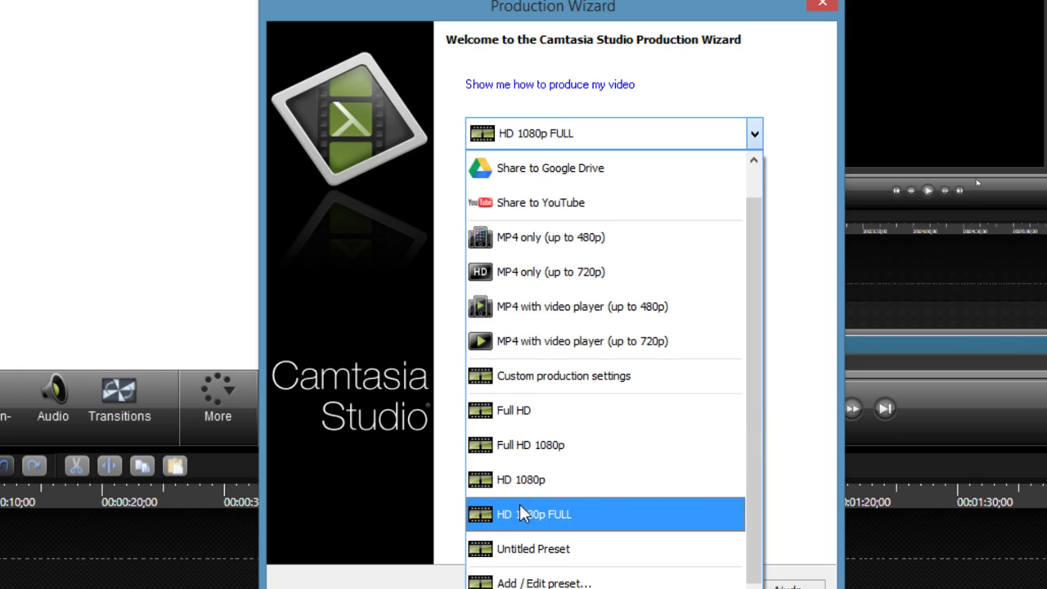
left_click(554, 524)
left_click(614, 582)
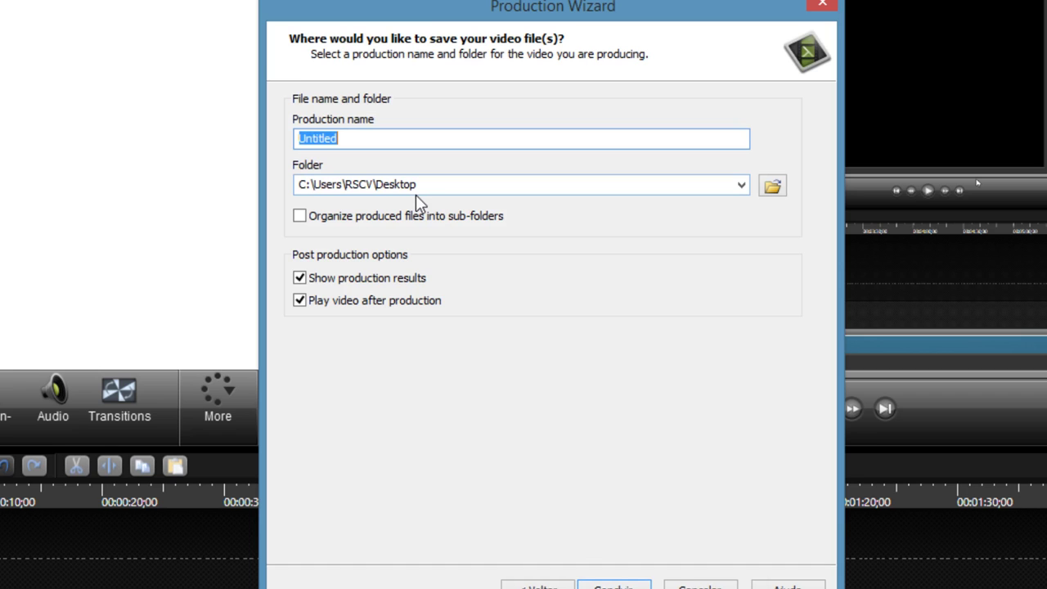
type("Vd")
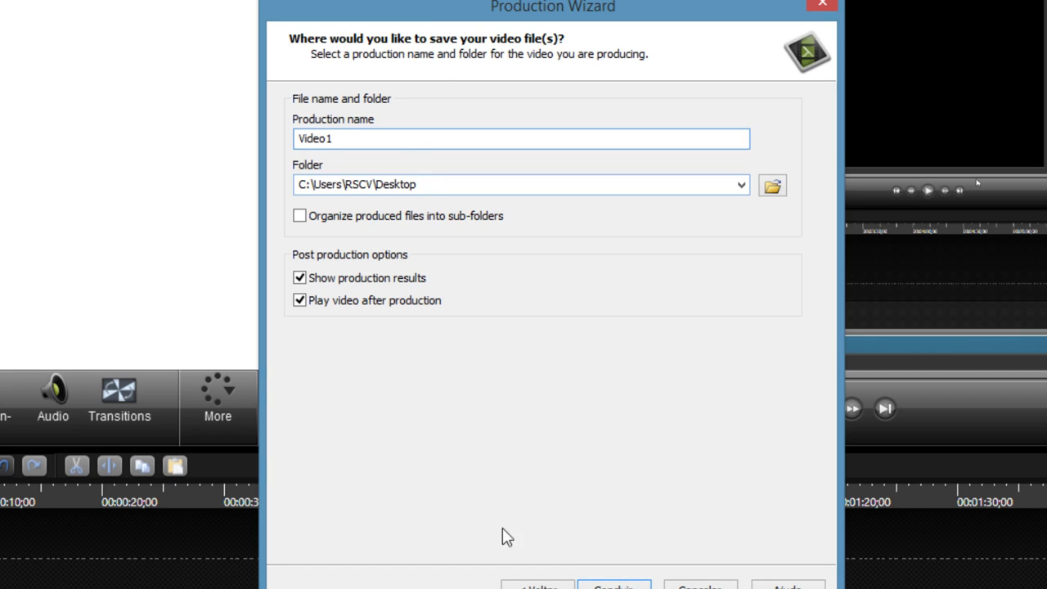
left_click(589, 582)
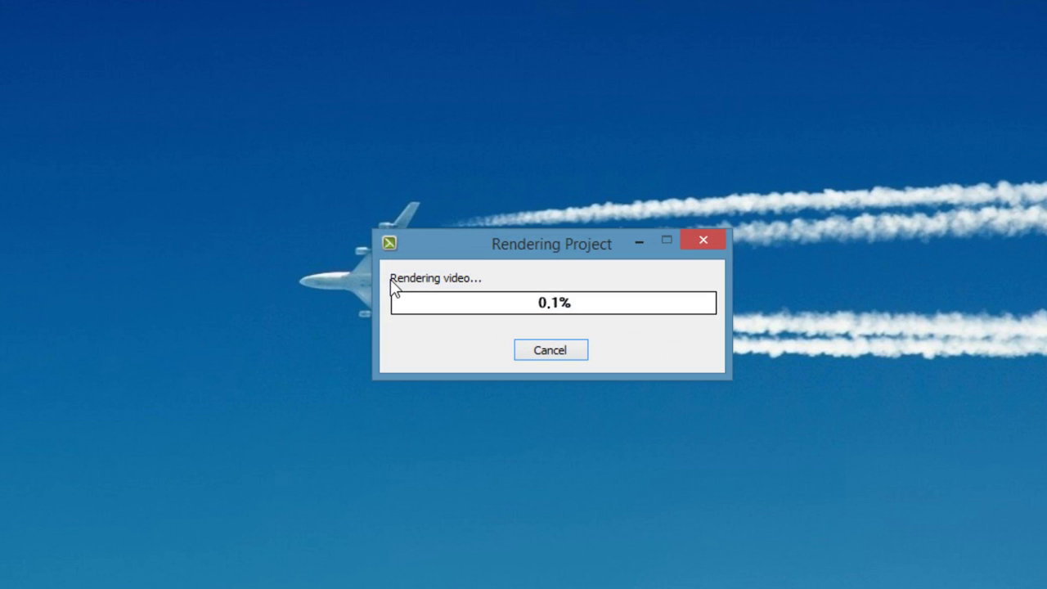